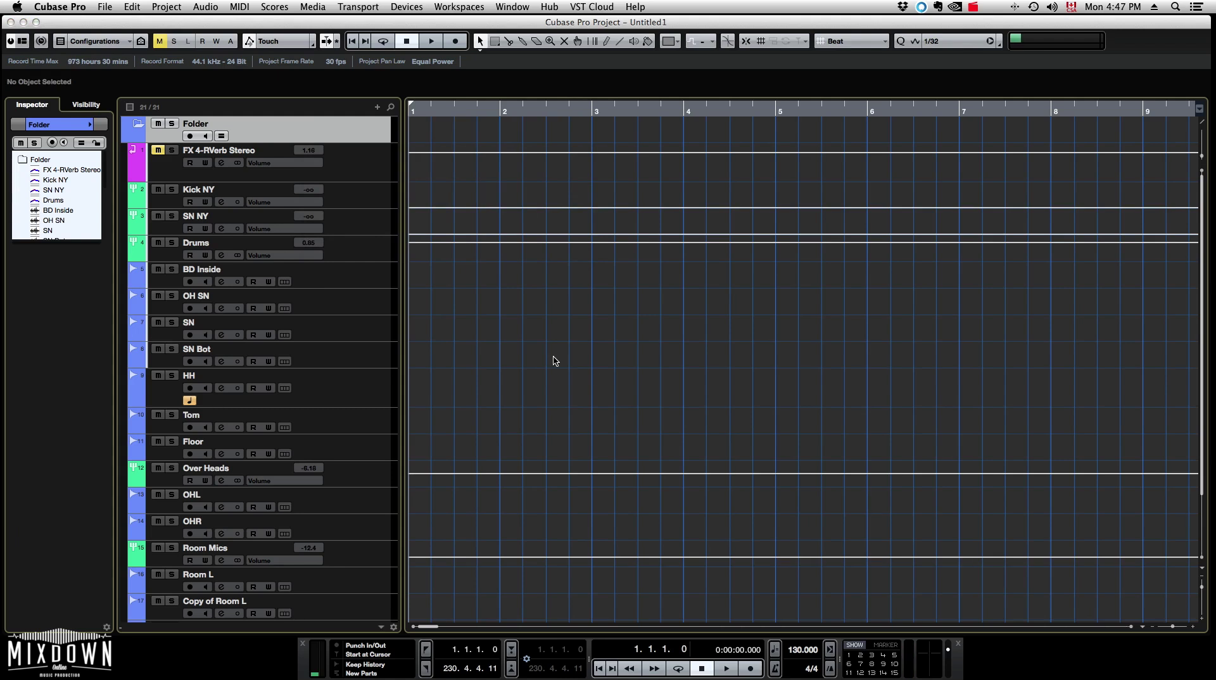
Save the untitled project as "Son Title Preprod" in the Youtube folder.
left_click(105, 9)
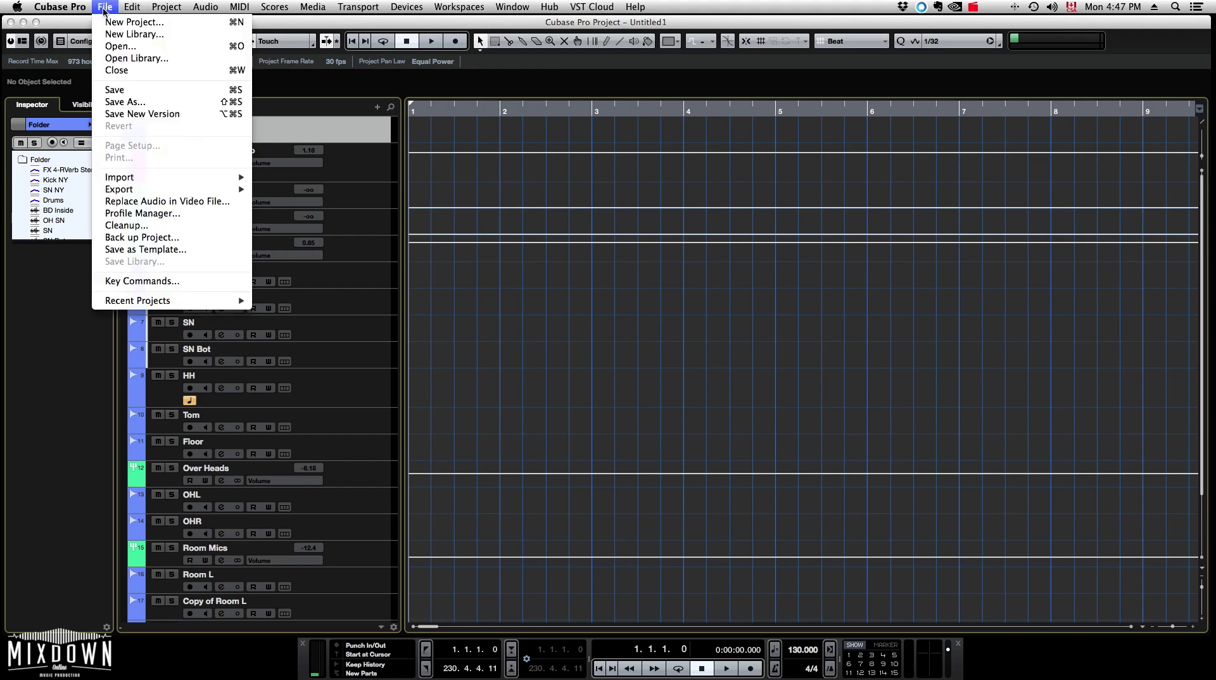
left_click(134, 101)
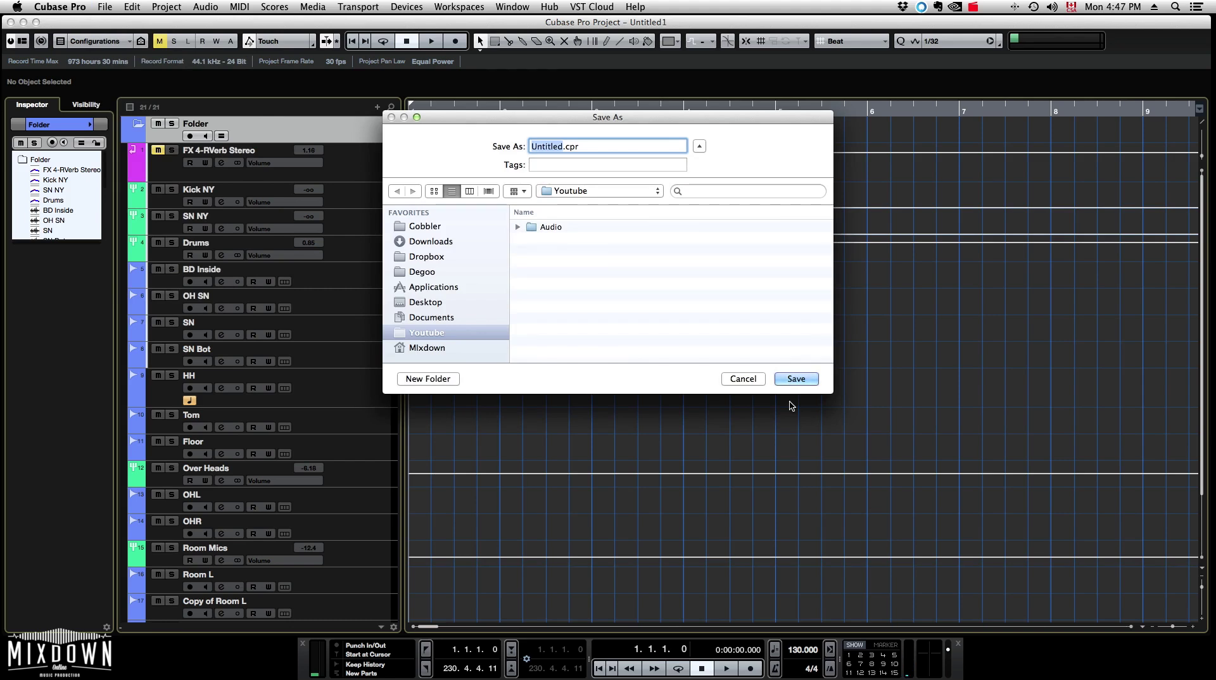
type("Son Tile")
key("BackSpace")
key("BackSpace")
type("tle Preprod")
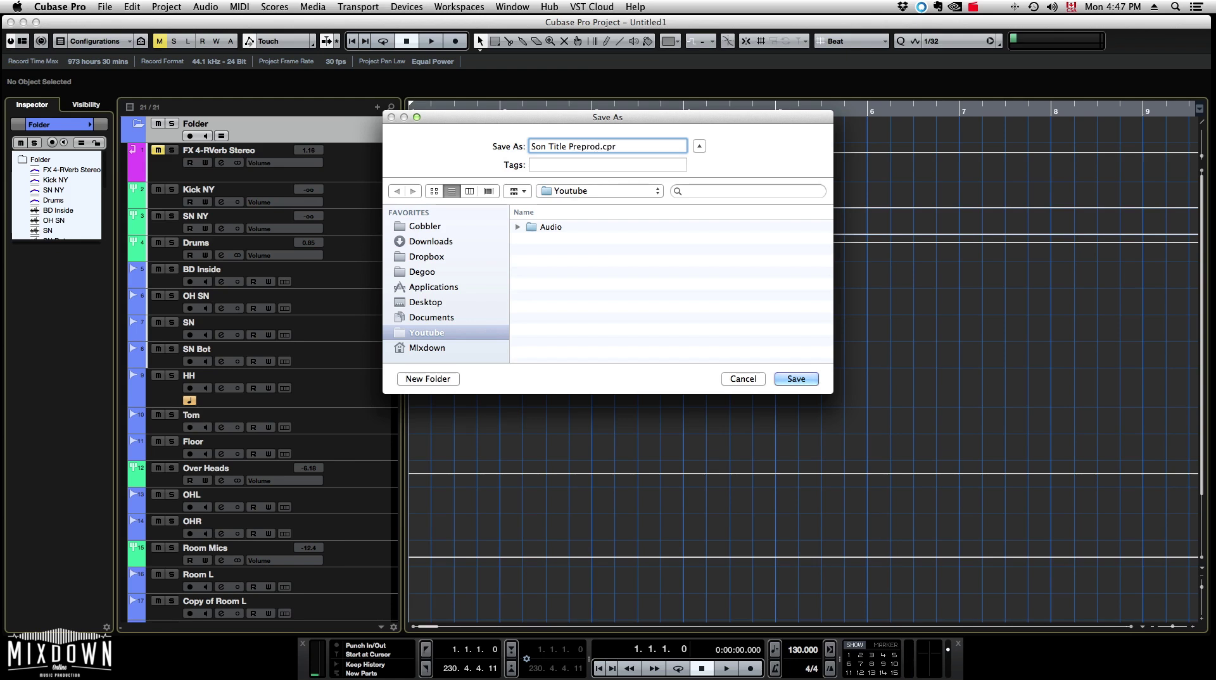
left_click(788, 379)
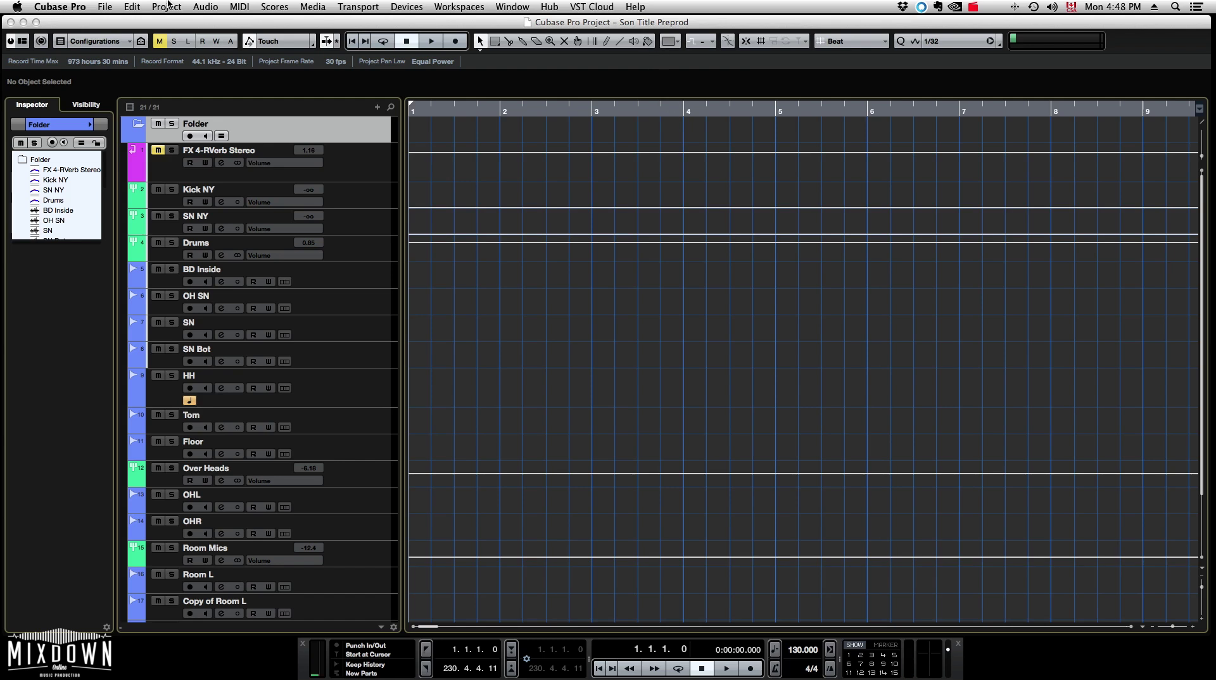
Save the project under the corrected, numbered name "Song Title Preprod-01" in the Youtube folder.
left_click(104, 7)
left_click(131, 101)
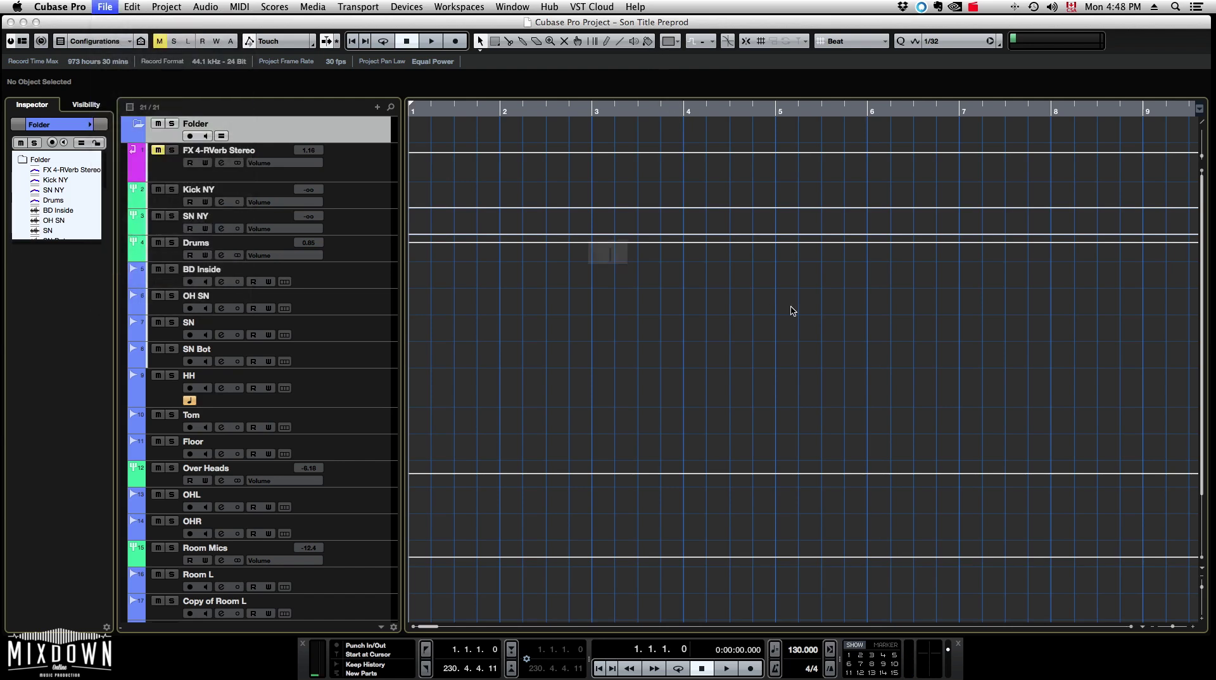
left_click(543, 151)
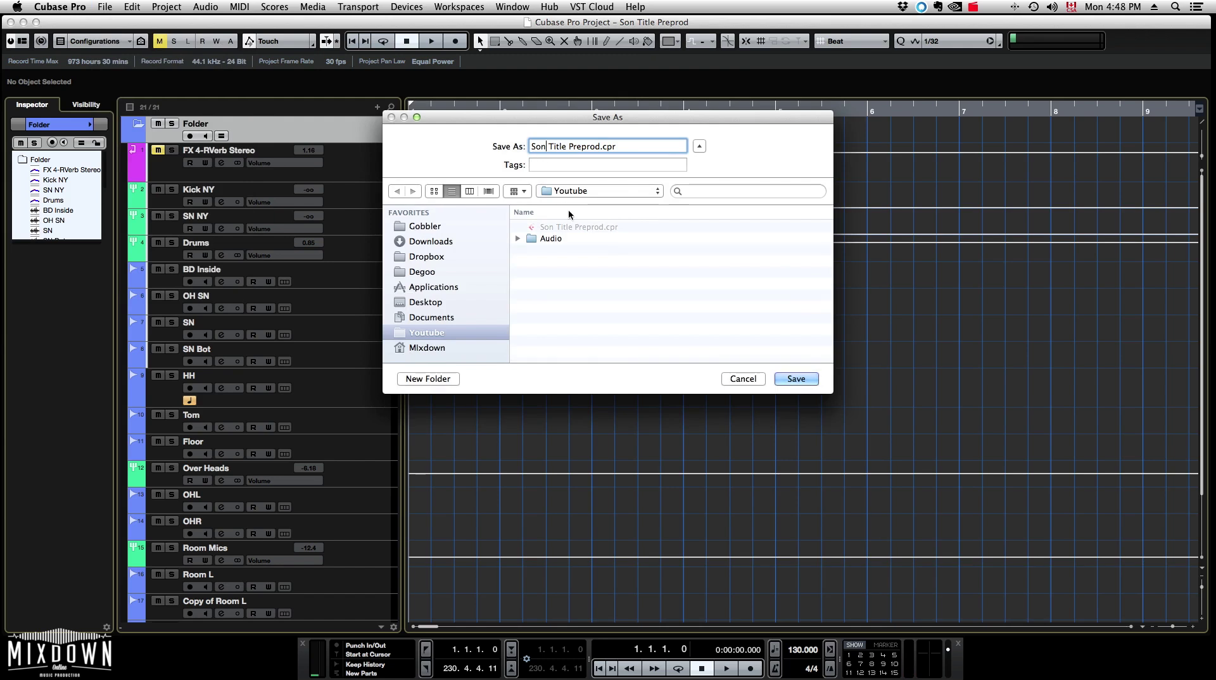
type("g")
left_click(650, 151)
key("Left")
key("Left")
key("Left")
key("Left")
type("-01")
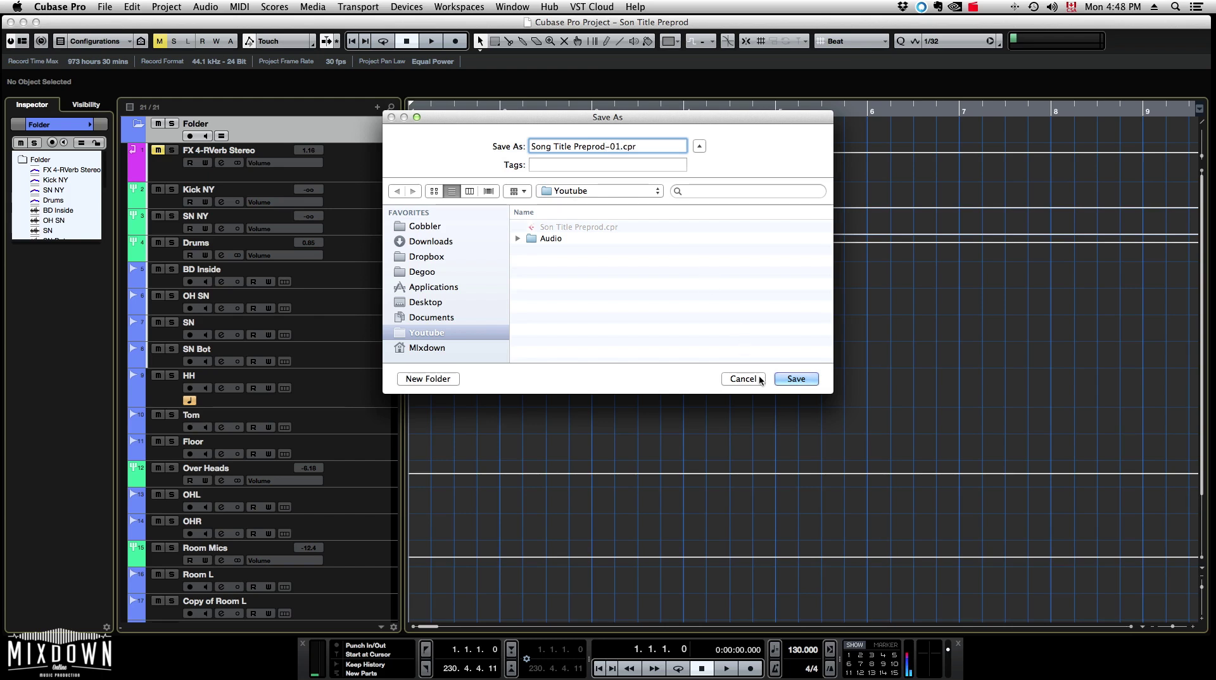
left_click(791, 381)
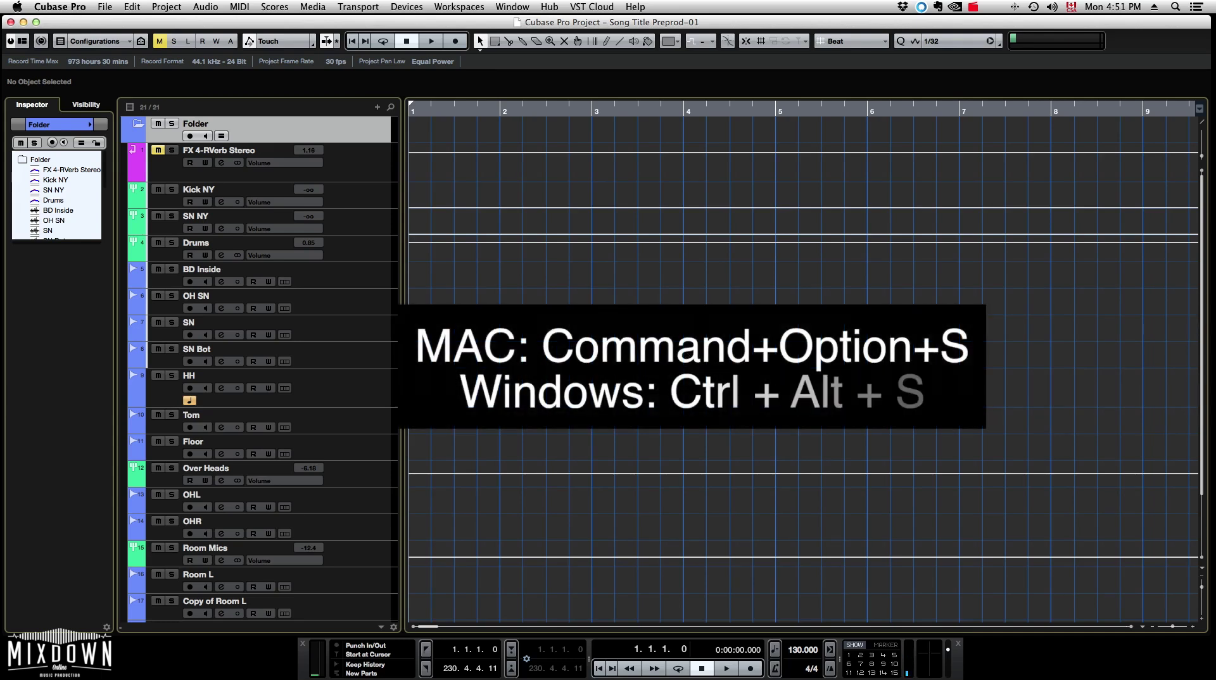
Save four successive new versions of the Preprod project, up to number 05.
key("super+alt+s")
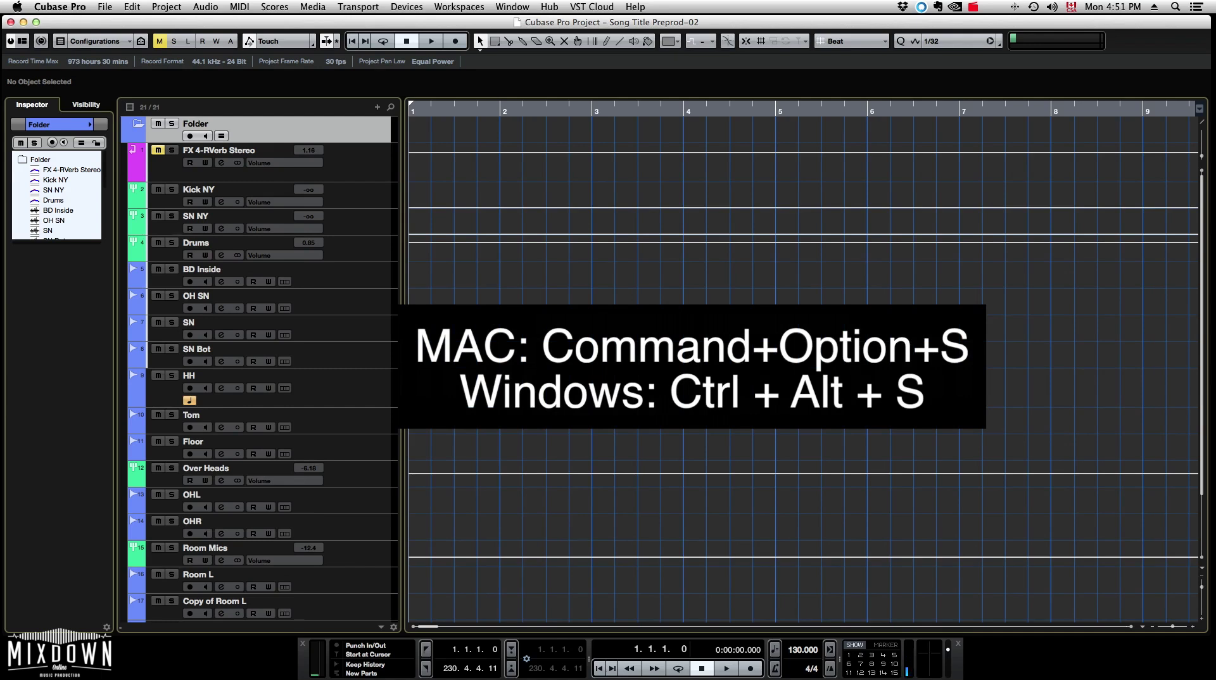
key("super+alt+s")
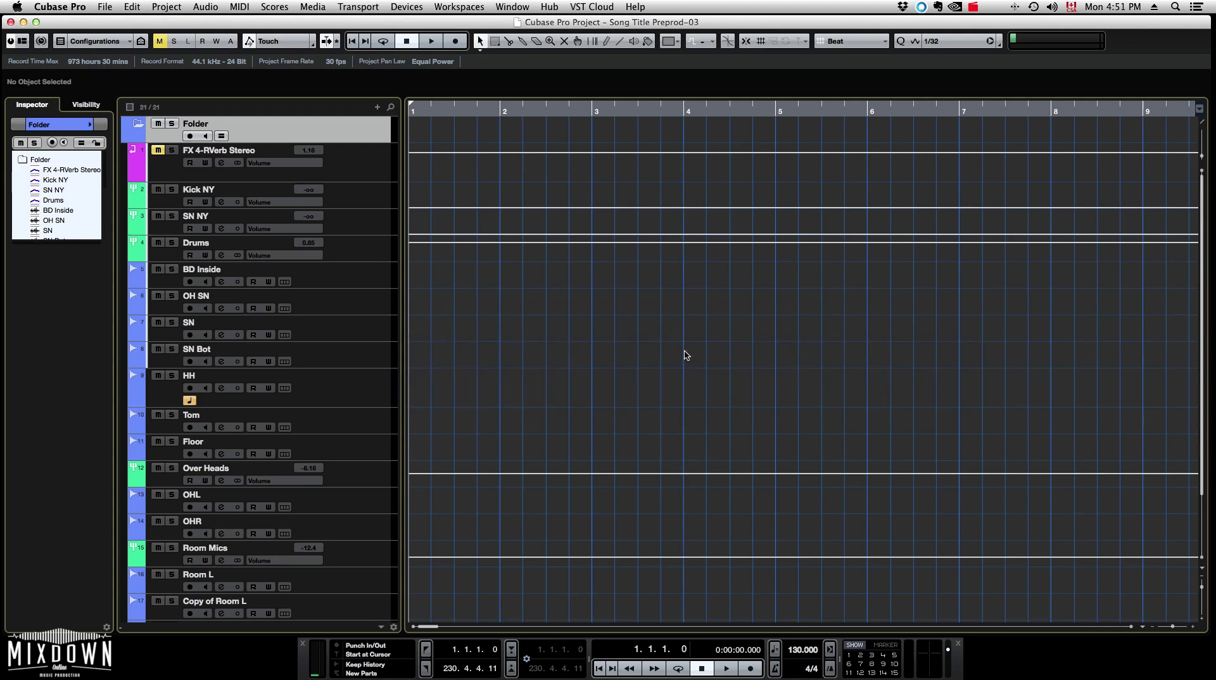
left_click(105, 7)
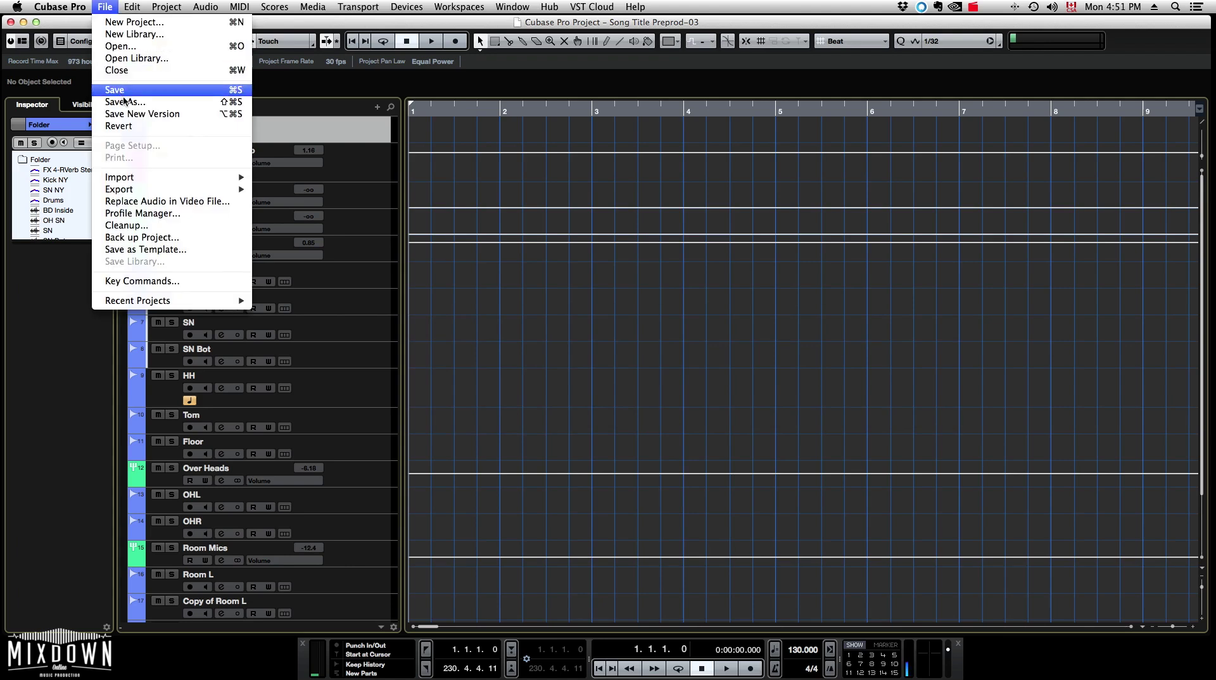
left_click(773, 367)
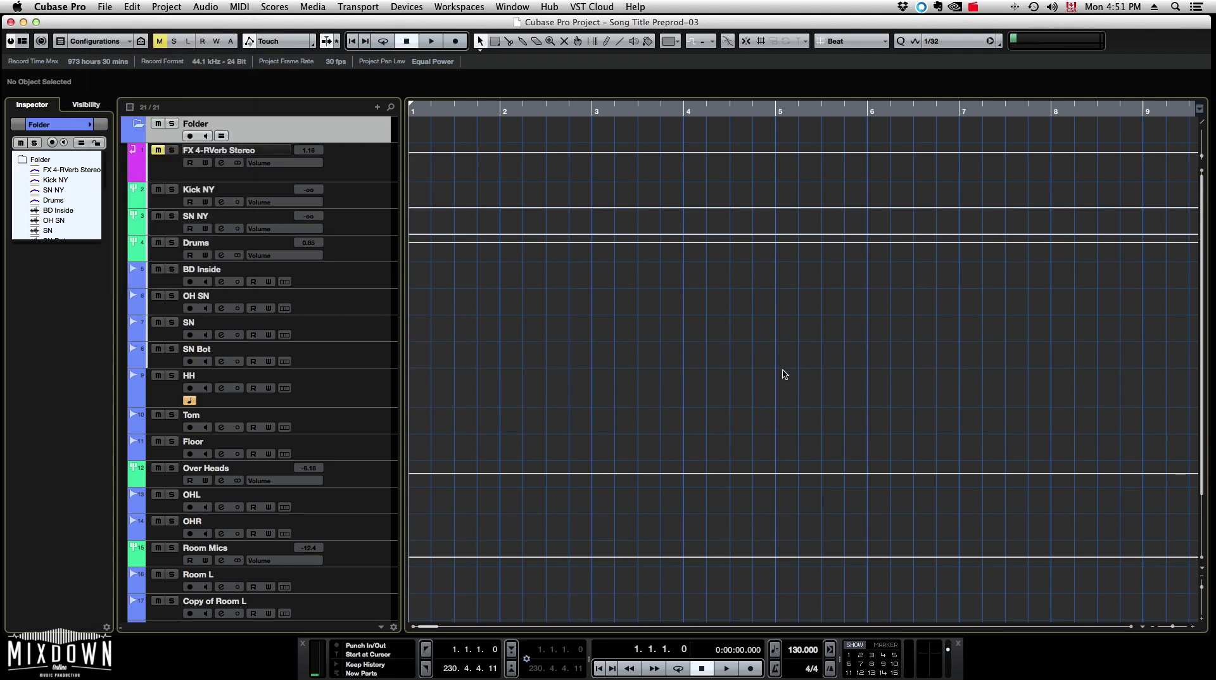
key("super+alt+s")
key("Up")
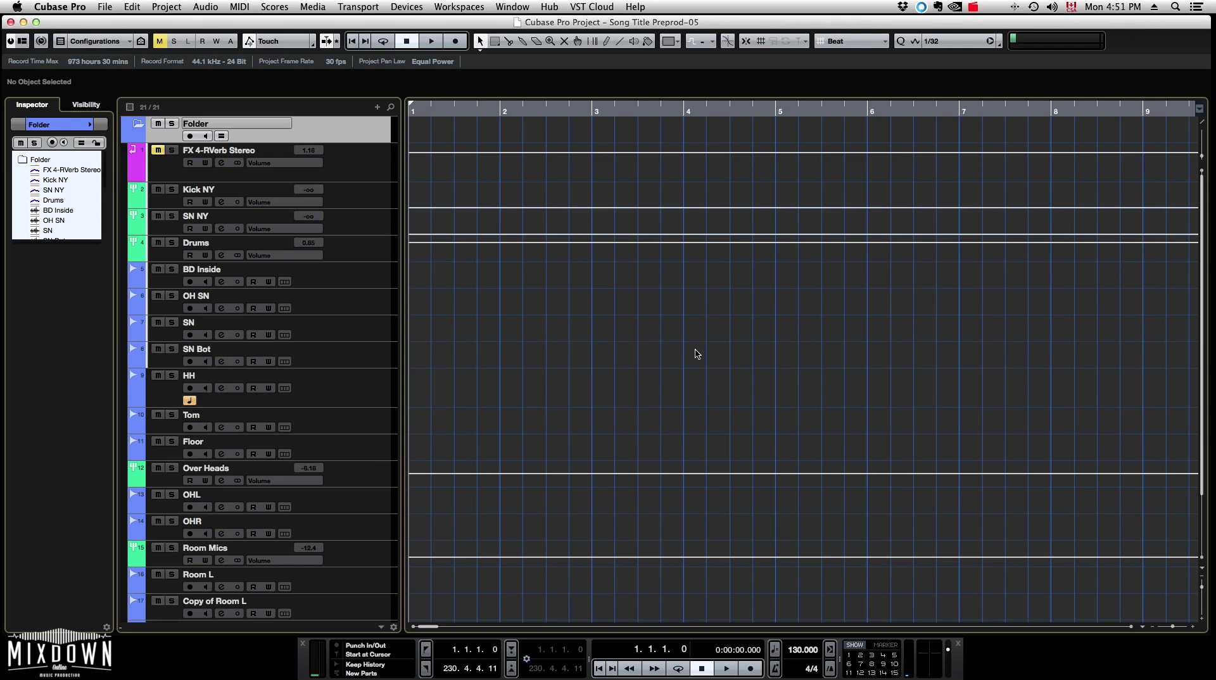
Save the project as "Song Title Recording" in the Youtube folder, replacing the Preprod-05 part of the name.
left_click(105, 7)
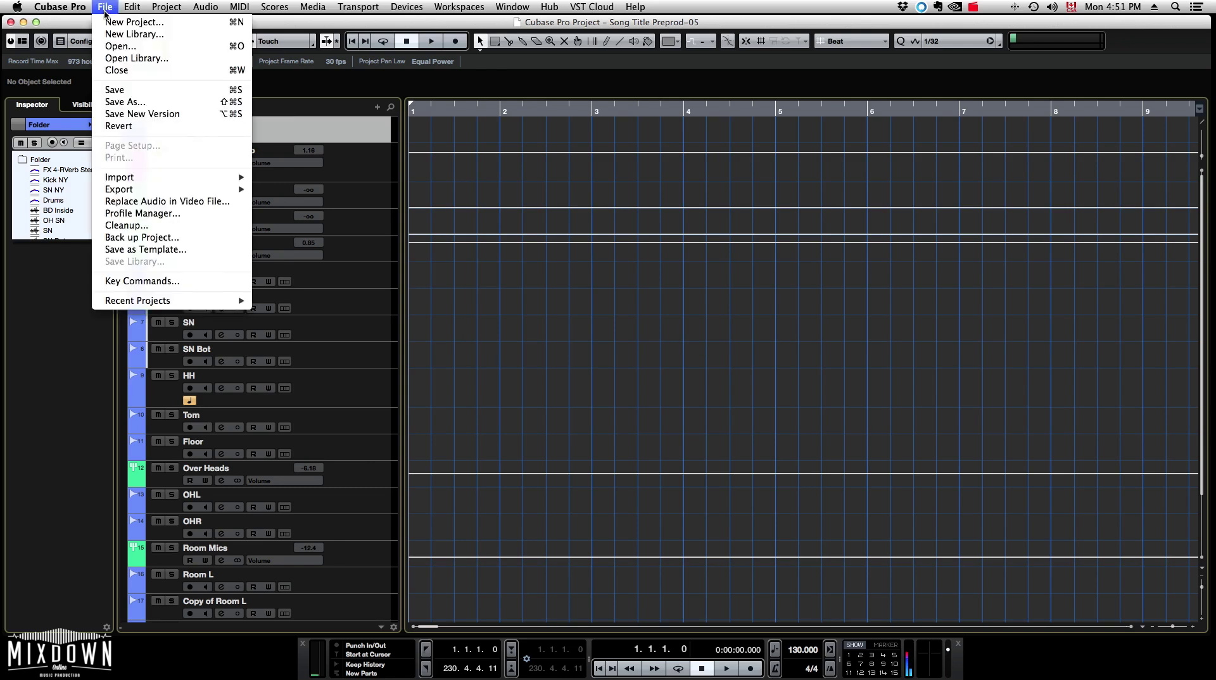
left_click(131, 102)
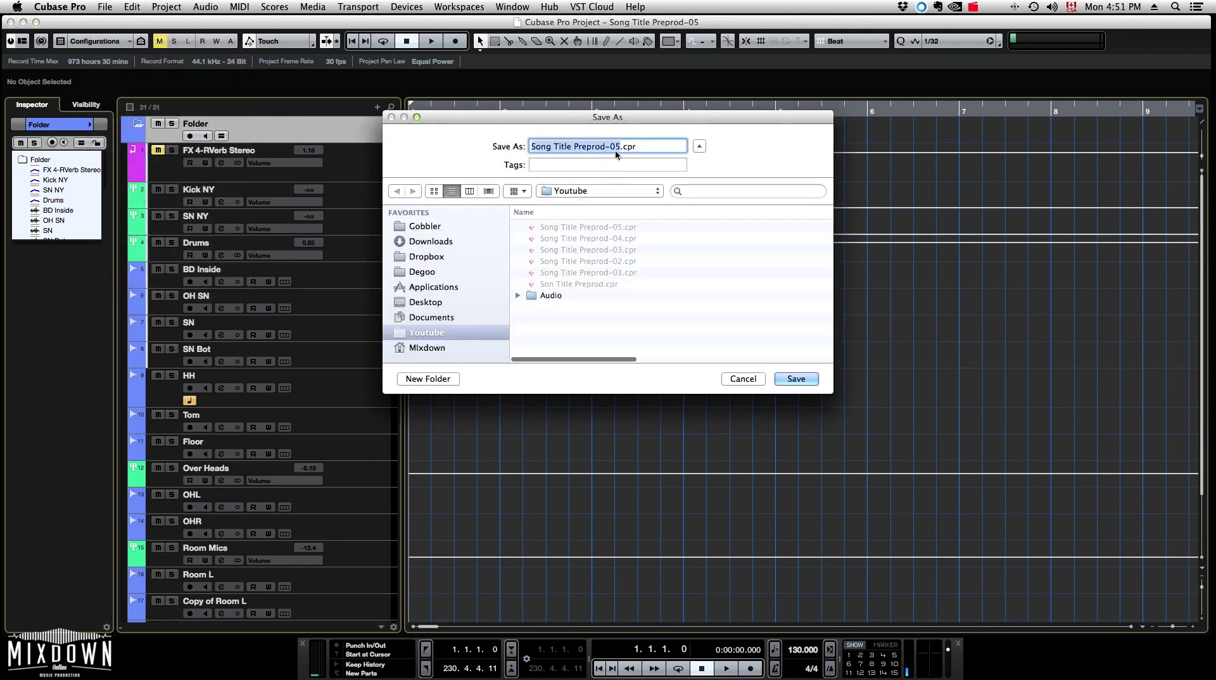
left_click(618, 147)
key("BackSpace")
key("BackSpace")
key("BackSpace")
key("BackSpace")
key("BackSpace")
key("BackSpace")
key("BackSpace")
key("BackSpace")
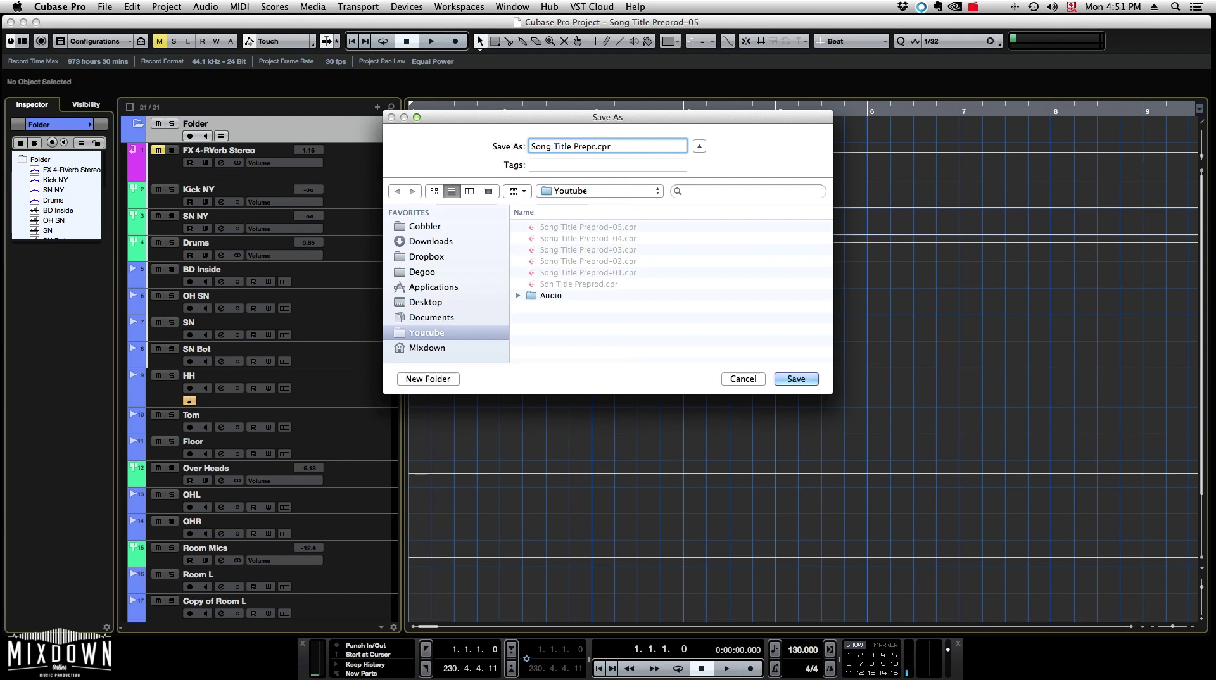
key("BackSpace")
key("BackSpace")
type("Roed")
key("BackSpace")
key("BackSpace")
key("BackSpace")
type("ecording")
left_click(807, 383)
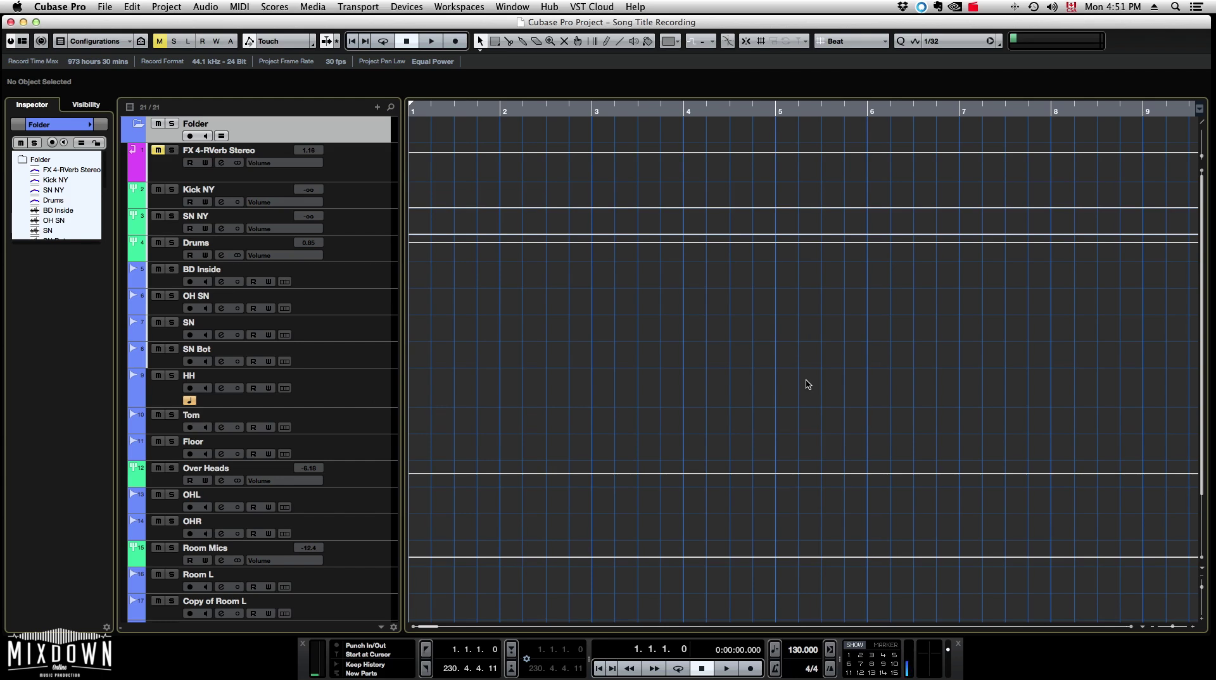
Save seven successive new versions of the Recording project, up to number 07.
key("super+alt+s")
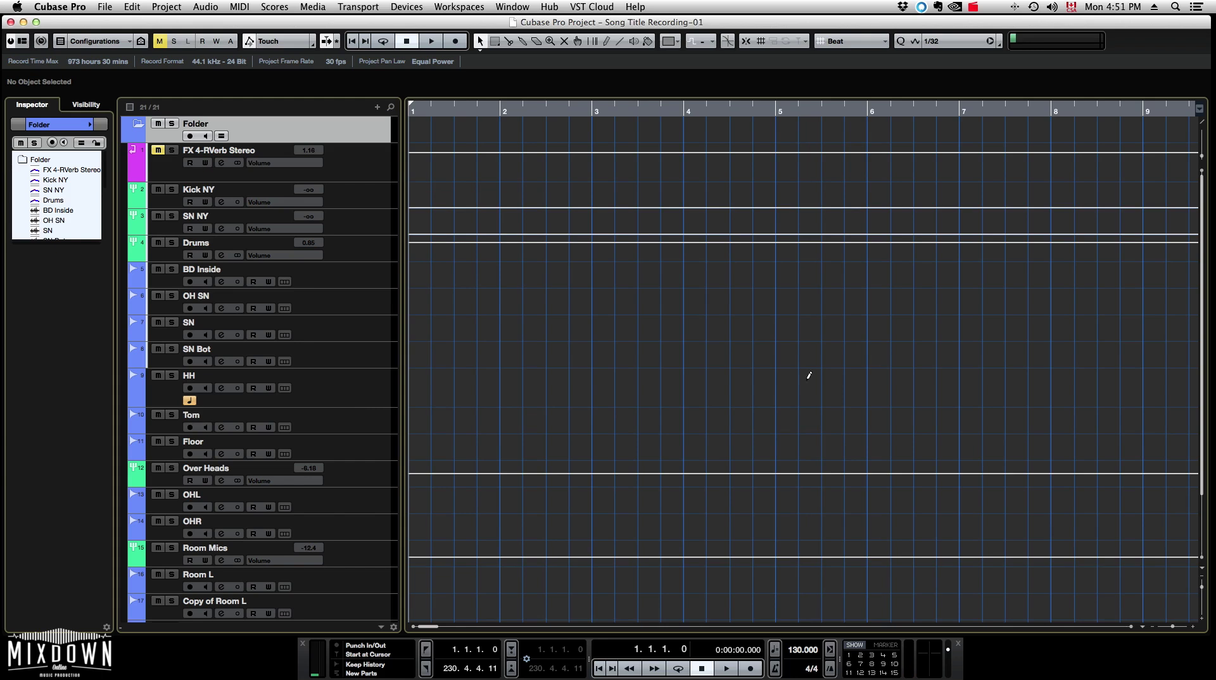
key("super+alt+s")
key("super+alt+s")
key("super+alt+s")
key("super+alt+s")
key("super+alt+s")
key("super+alt+s")
Save the project as "Song Title Mix1" and save seven successive new versions of it, up to number 07.
left_click(101, 8)
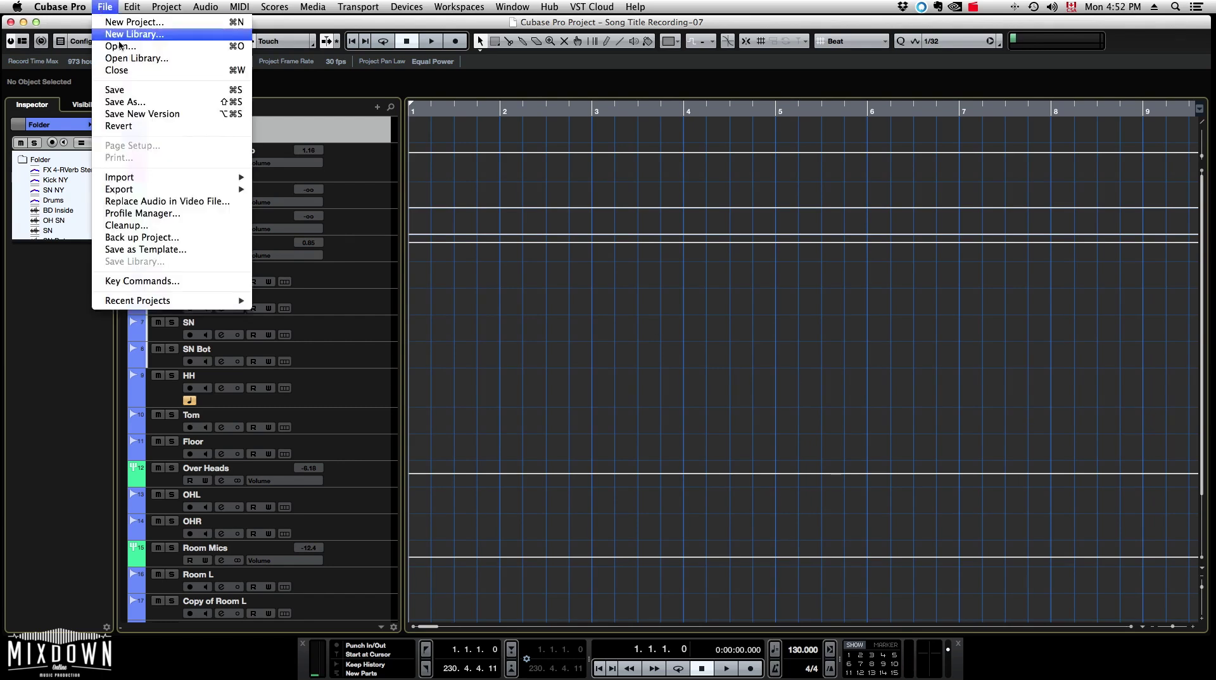
left_click(125, 101)
type("Song Title ")
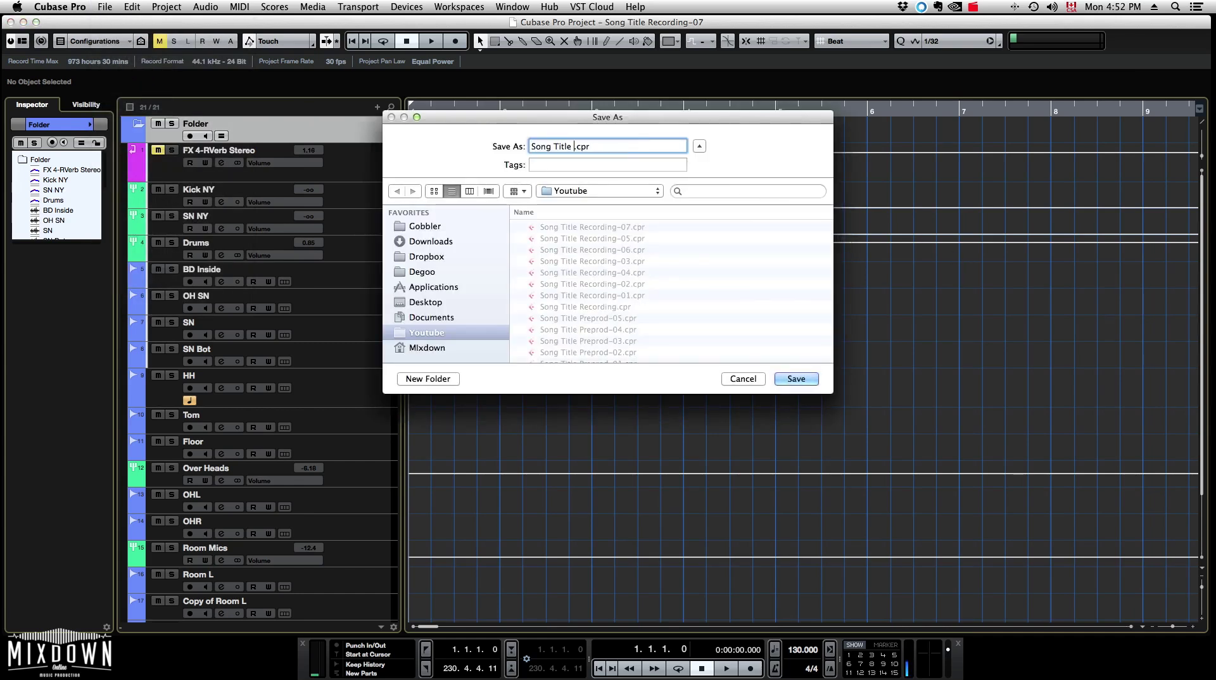
type("Mix1")
key("Return")
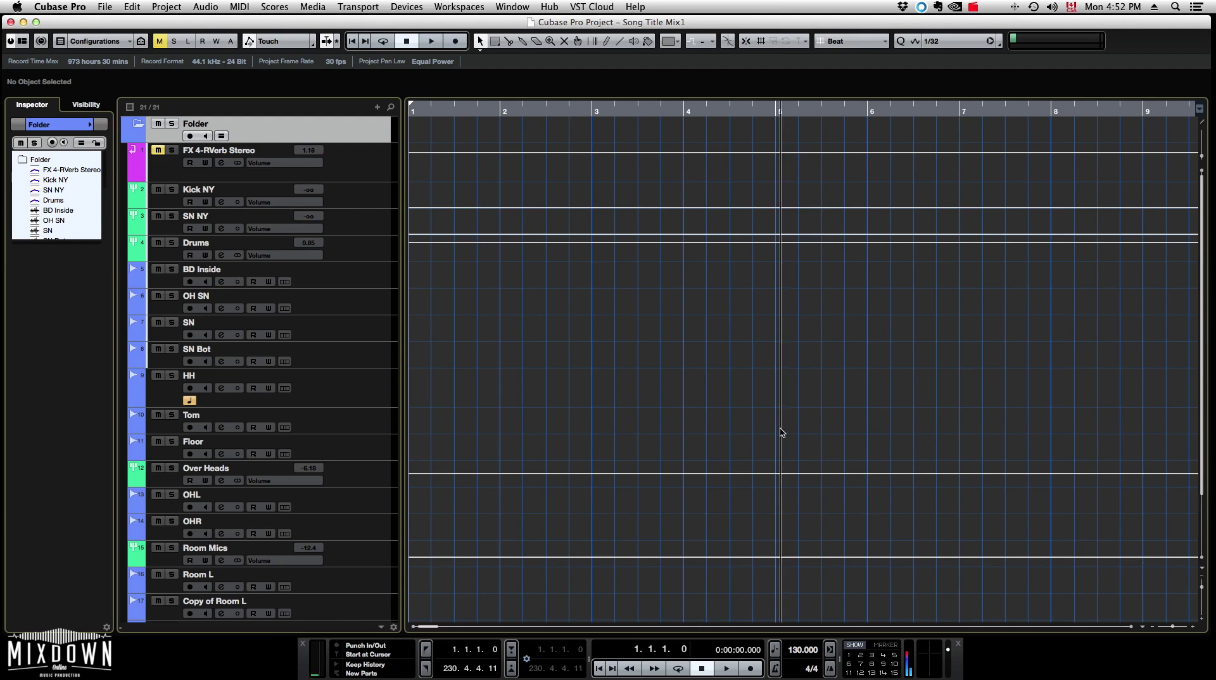
key("super+alt+s")
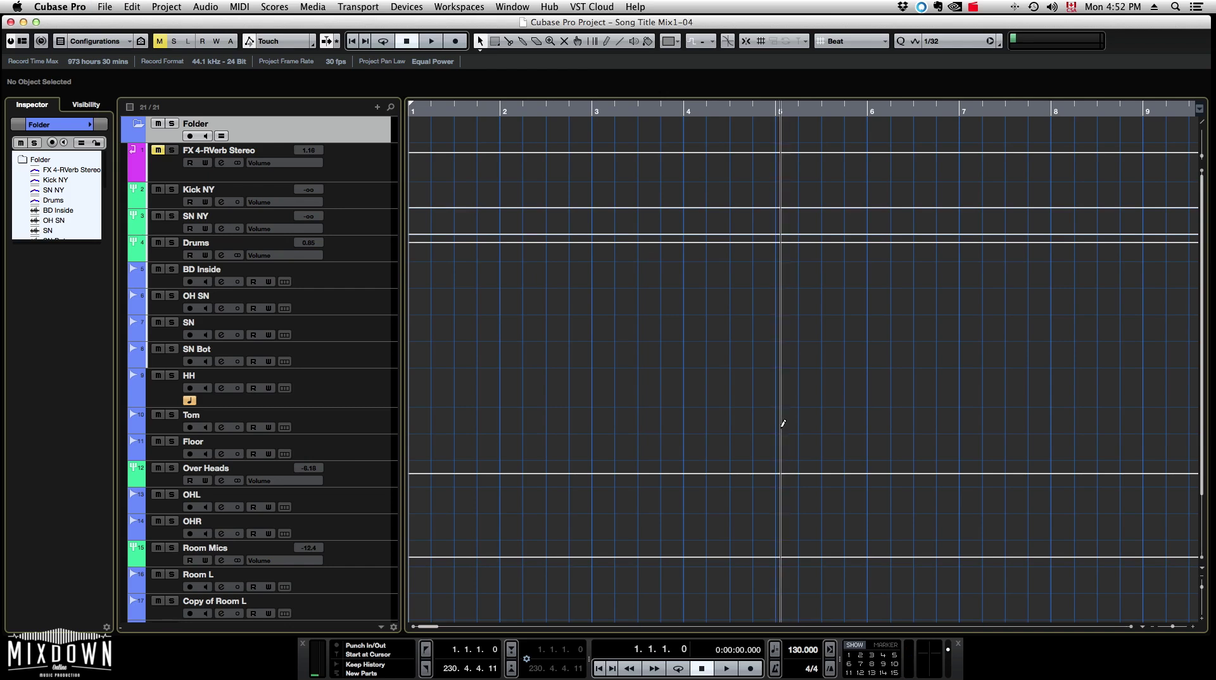
key("super+alt+s")
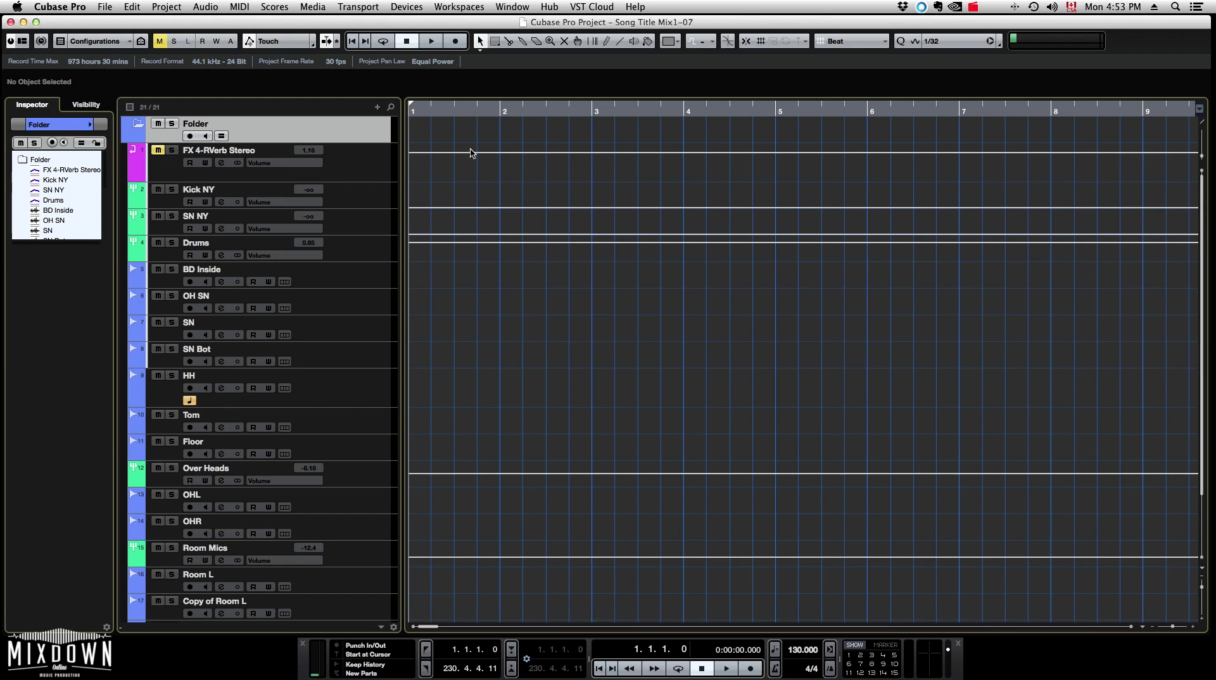
Save the project as "Song Title Mix2" and save five successive new versions of it, up to number 05.
left_click(105, 7)
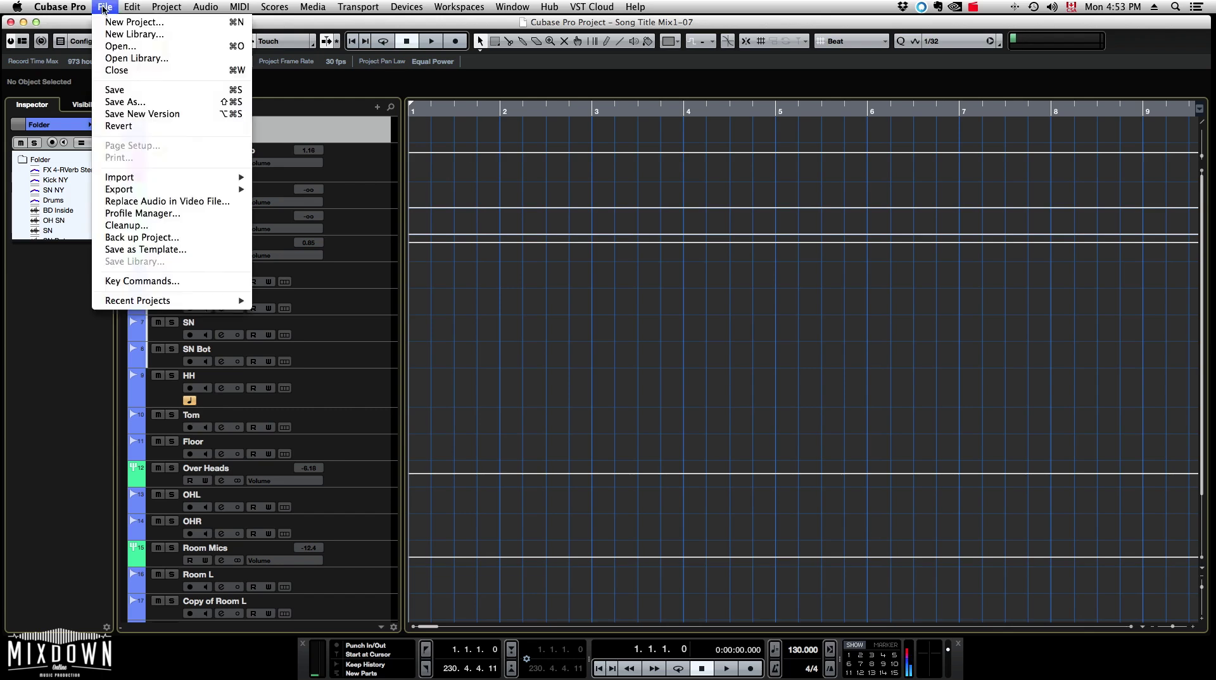
left_click(125, 102)
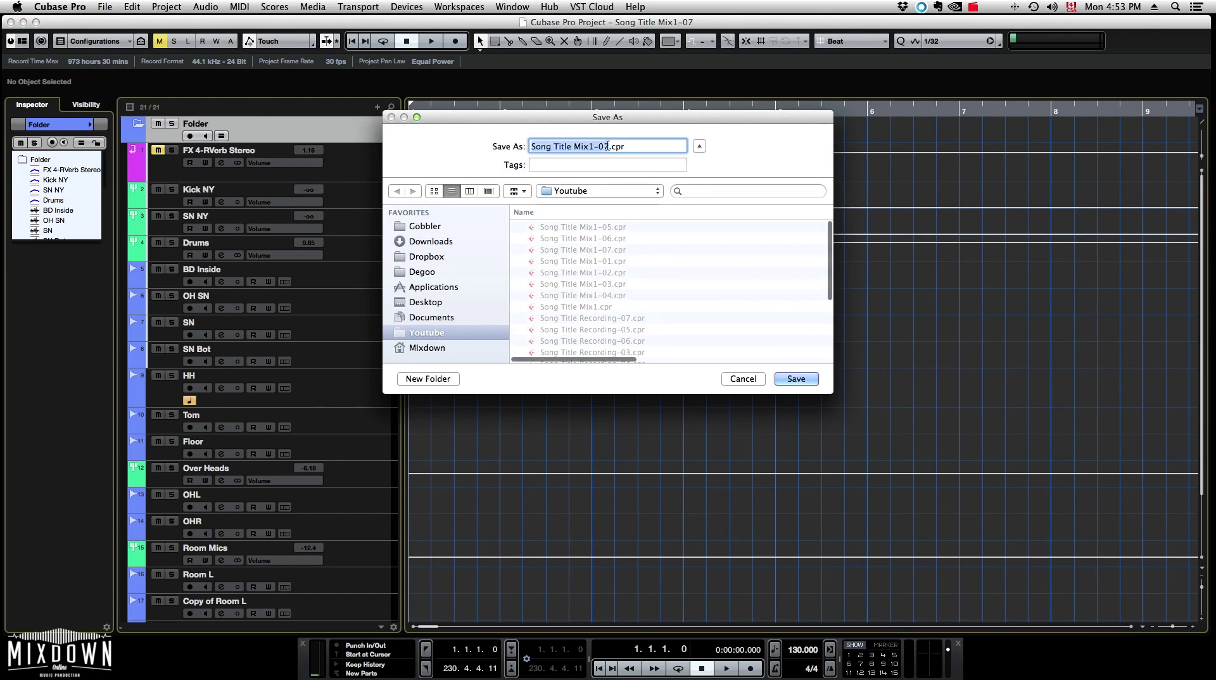
key("Right")
key("BackSpace")
key("BackSpace")
key("BackSpace")
key("BackSpace")
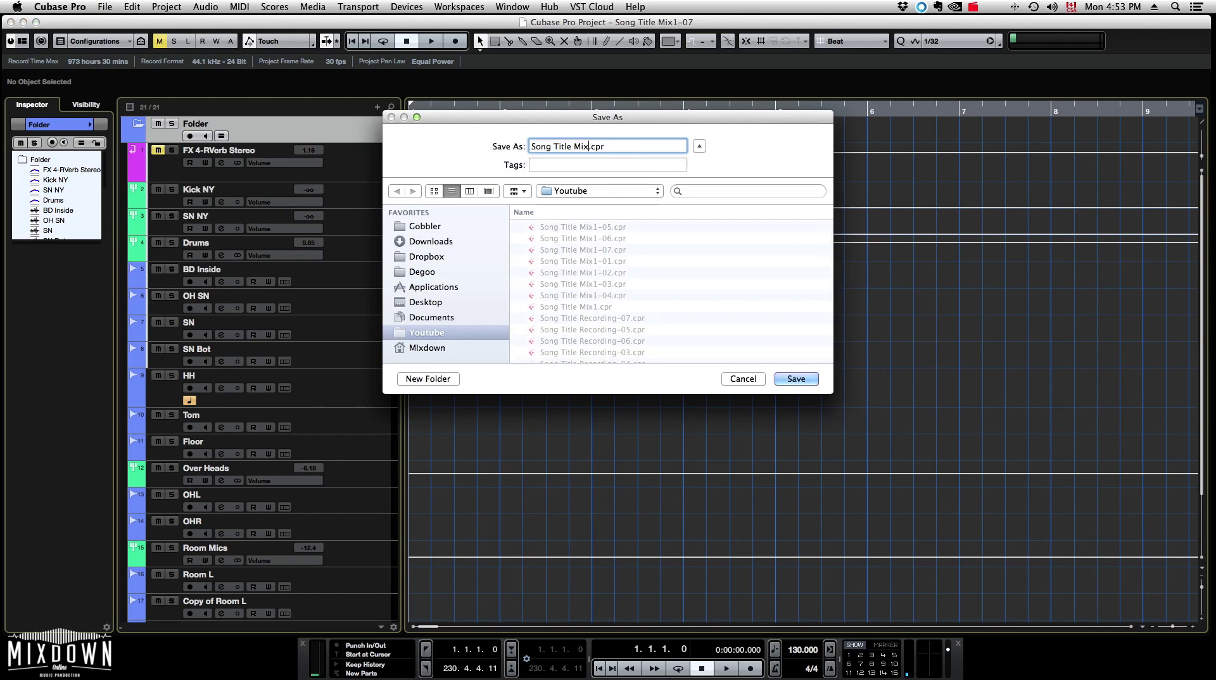
type("2")
left_click(780, 376)
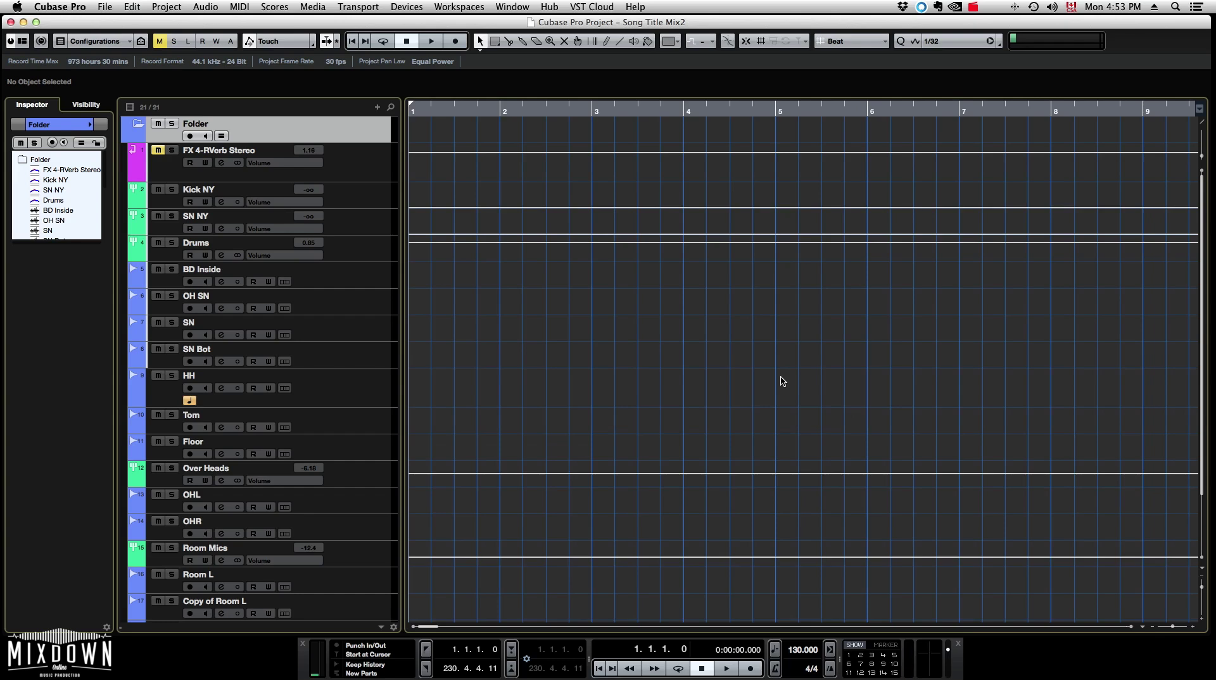
key("super+alt+s")
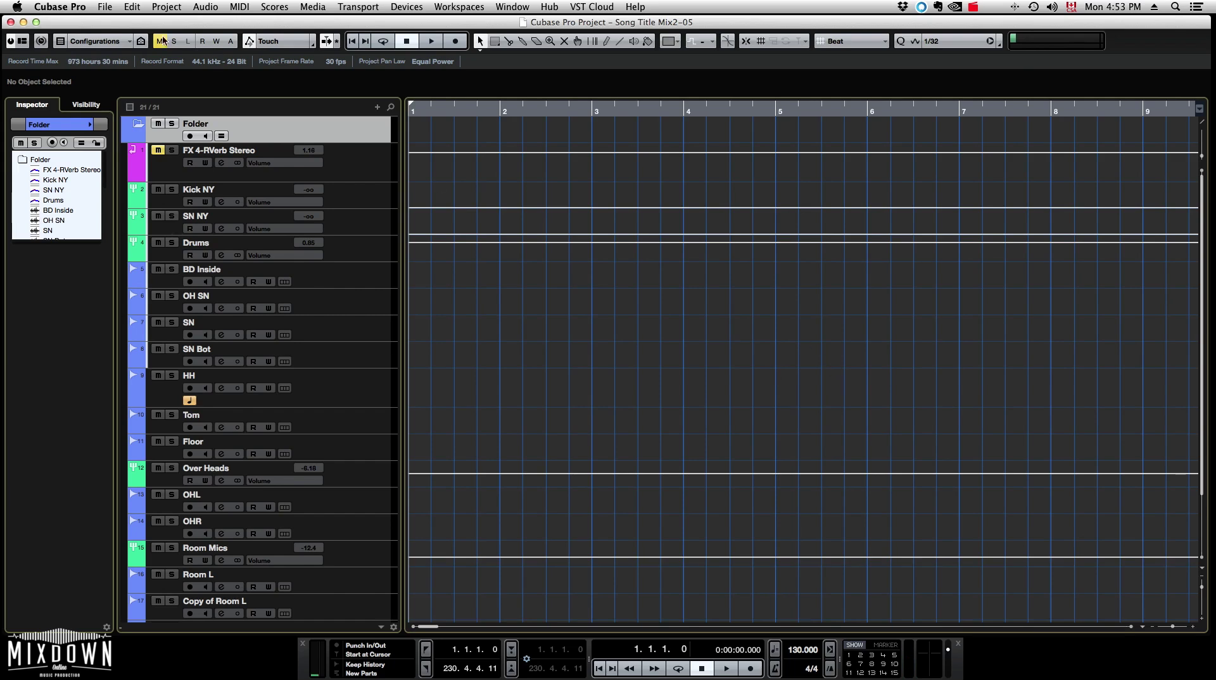
Save the project as "Song Title Mix3" and save three successive new versions of it, up to number 03.
left_click(105, 8)
left_click(125, 102)
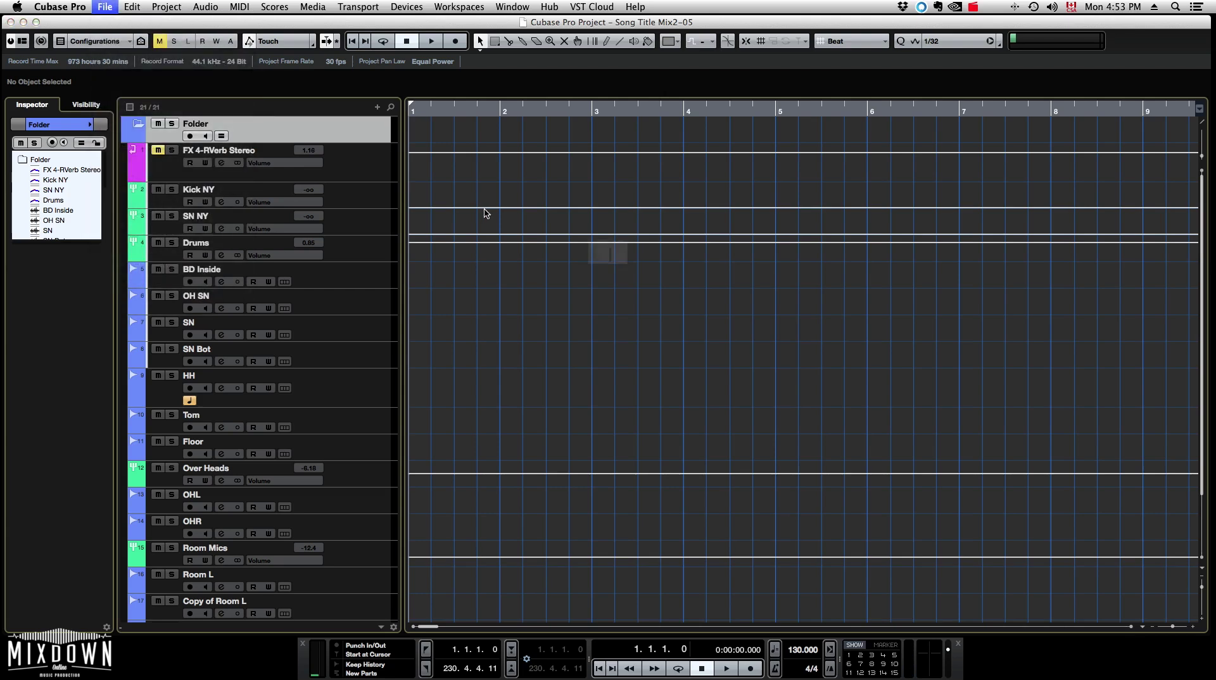
left_click(609, 146)
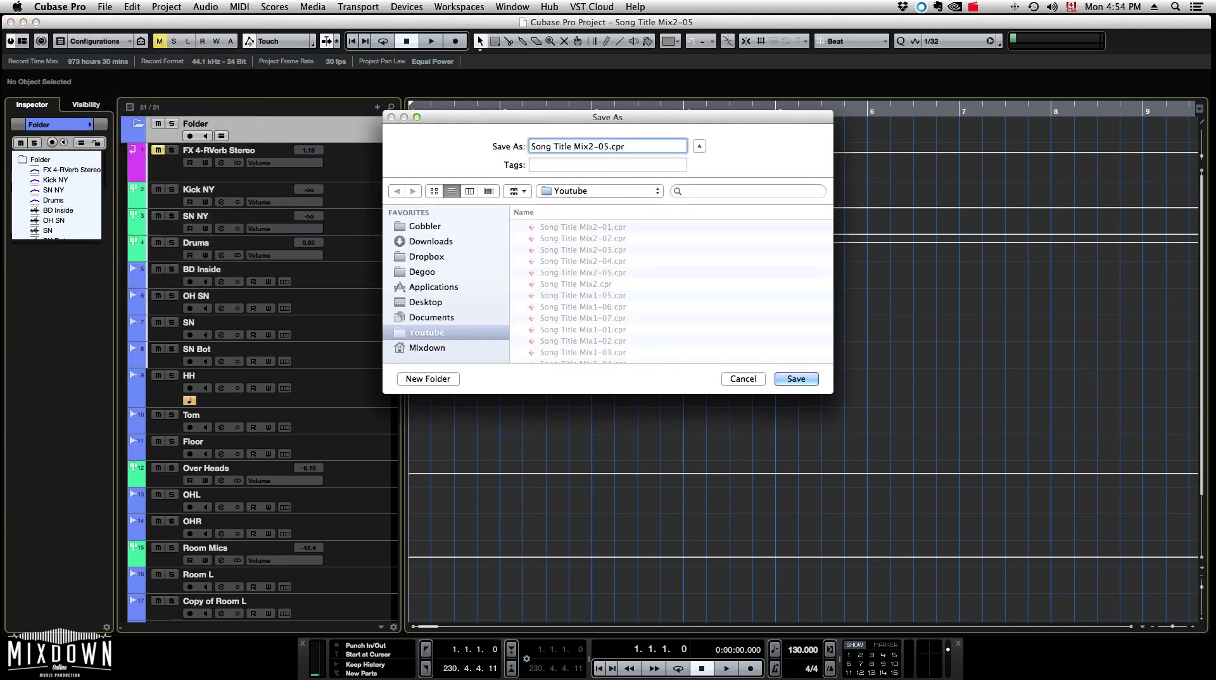
key("BackSpace")
key("BackSpace")
key("BackSpace")
key("BackSpace")
left_click(814, 379)
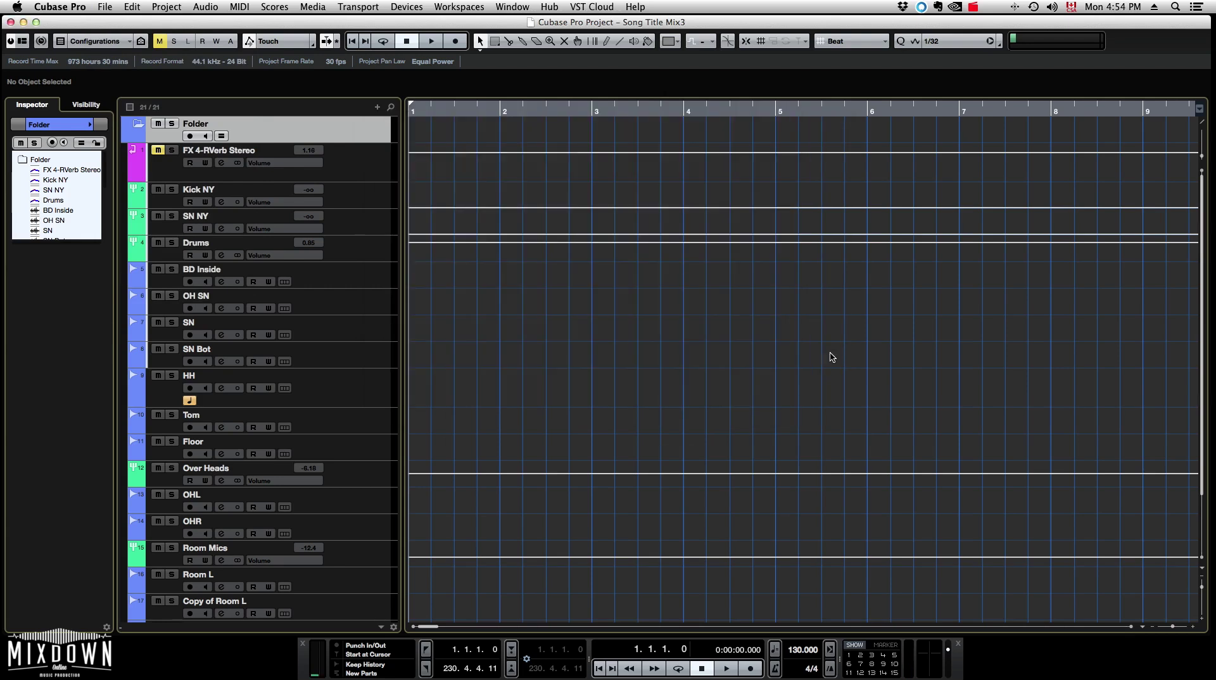
key("super+alt+s")
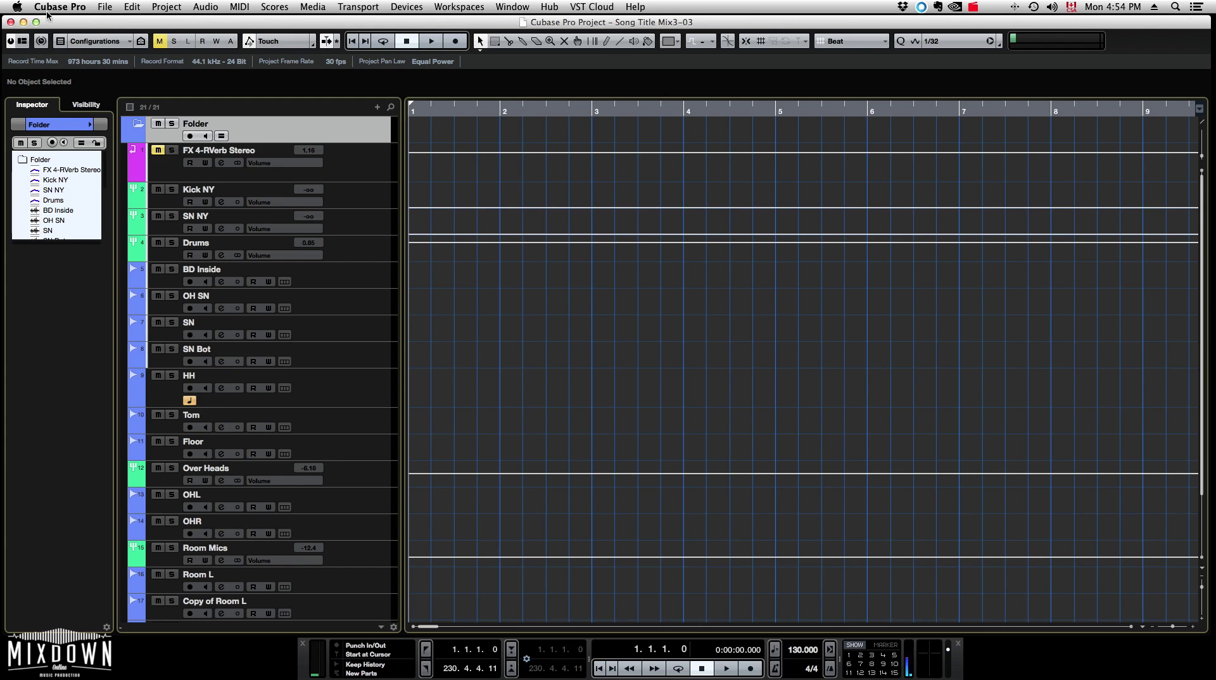
Close the current project and open the earlier version "Song Title Mix2-05.cpr" from the Youtube folder.
left_click(11, 22)
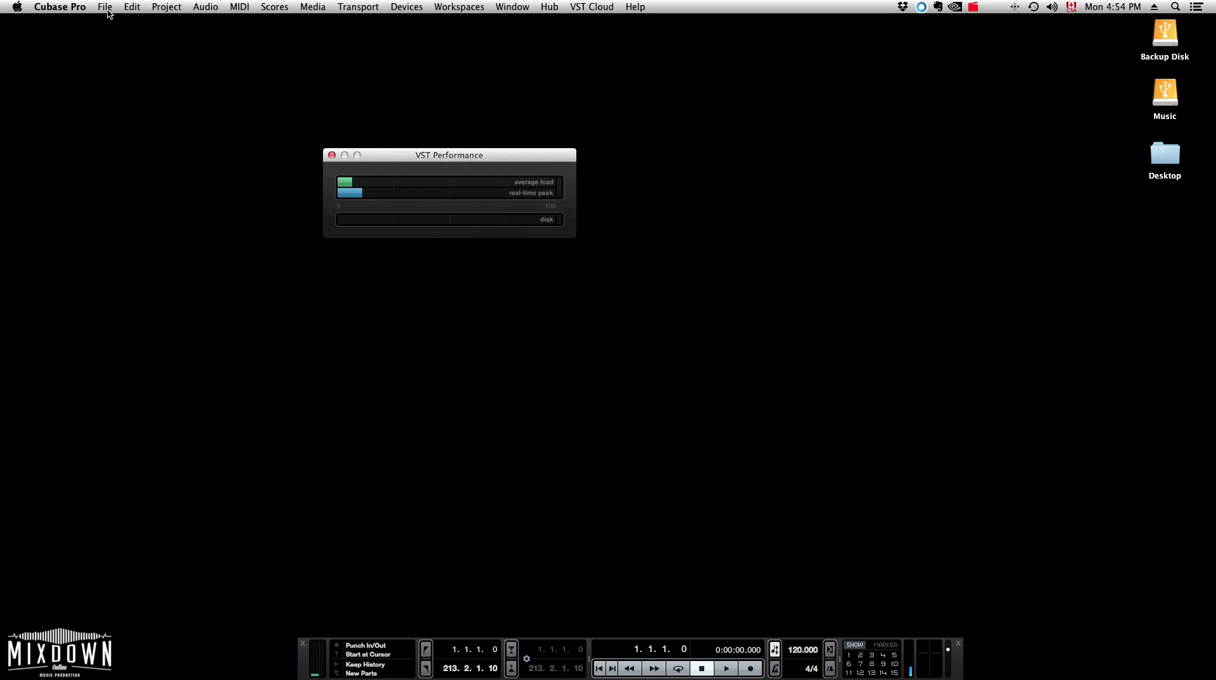
left_click(104, 7)
left_click(114, 48)
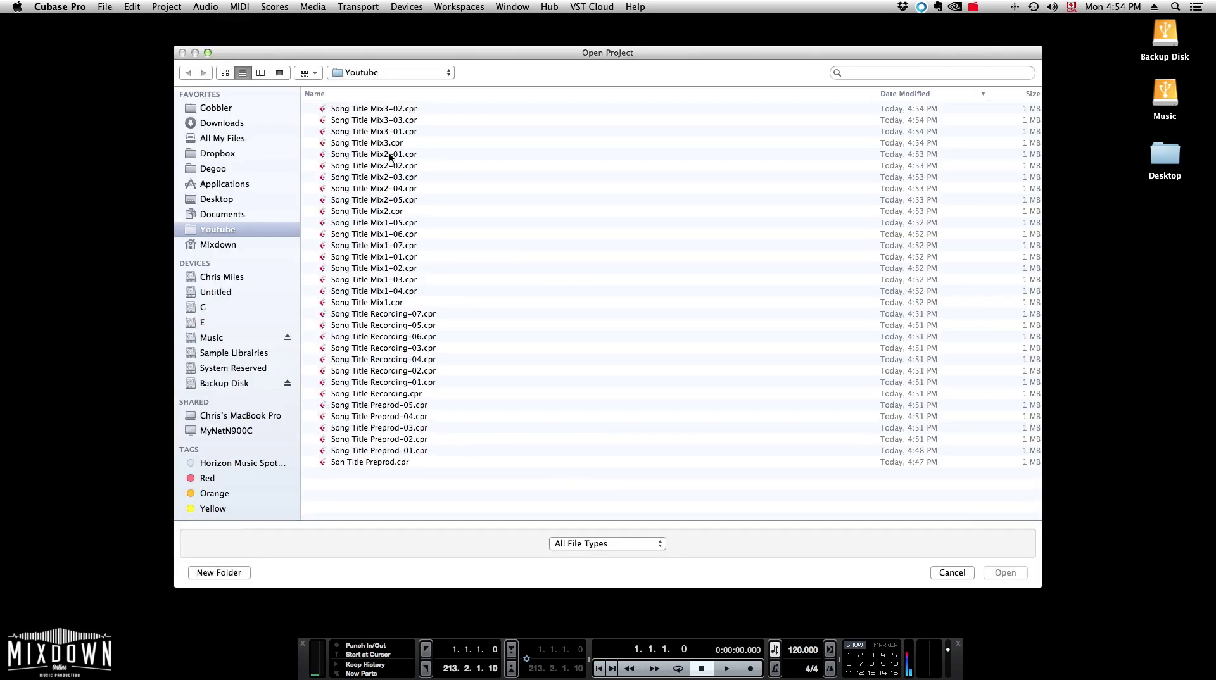
left_click(389, 201)
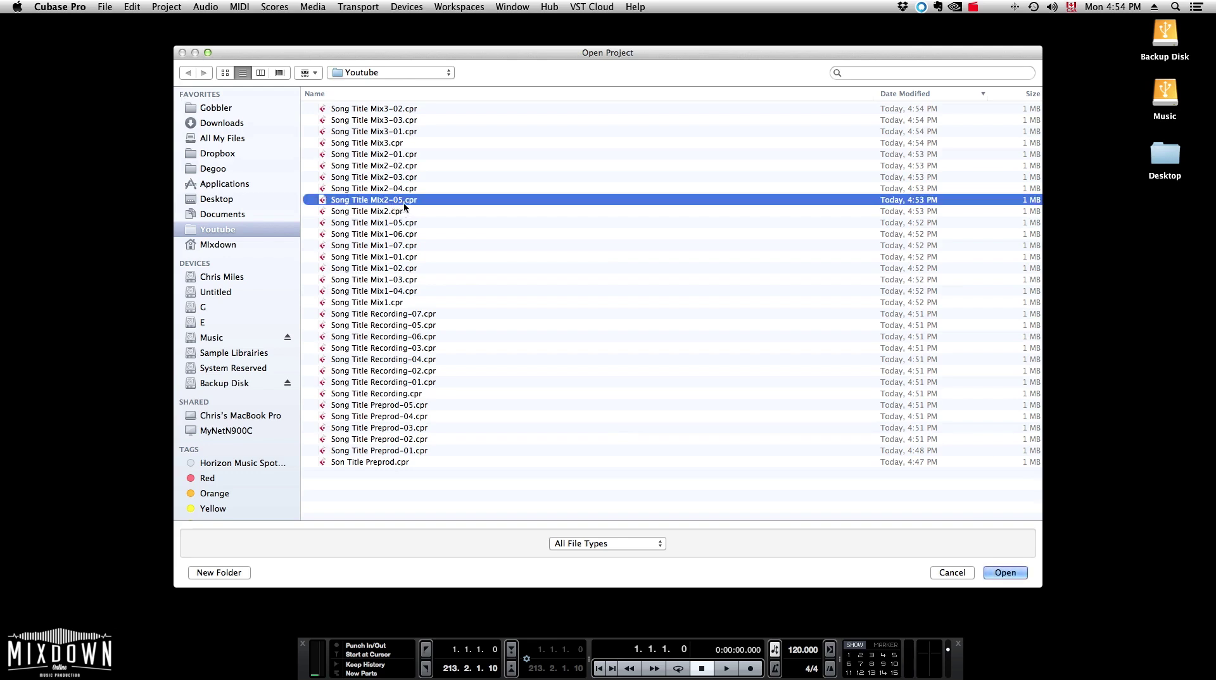
left_click(1005, 573)
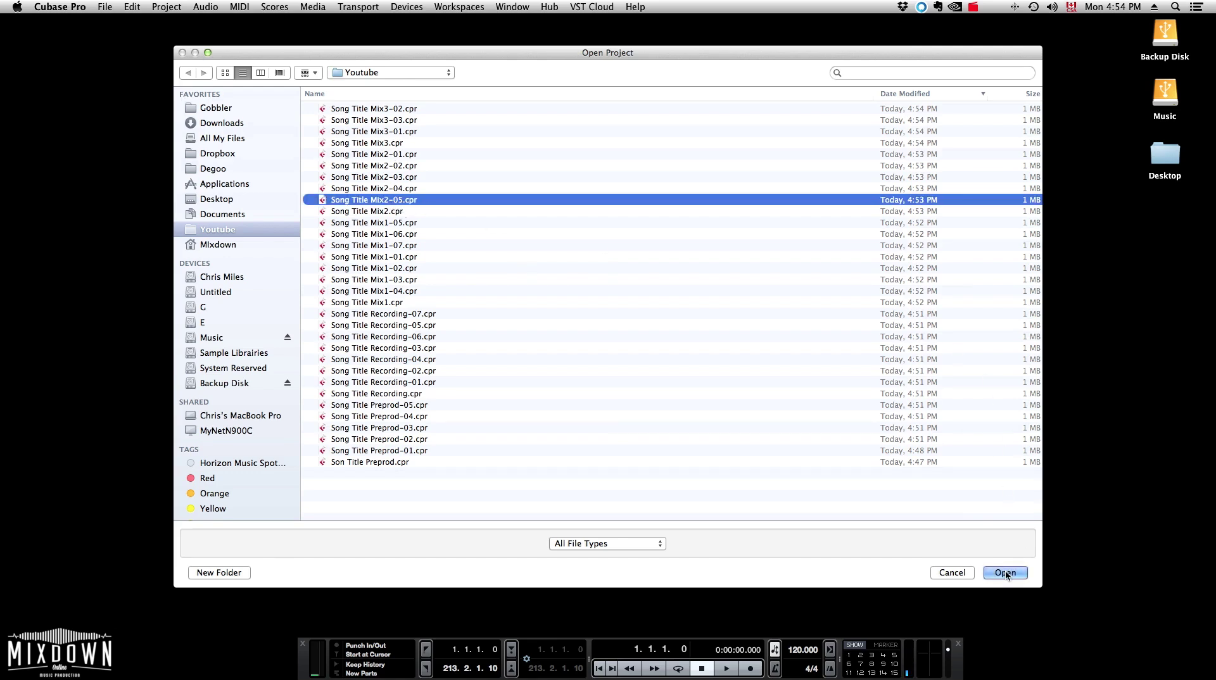